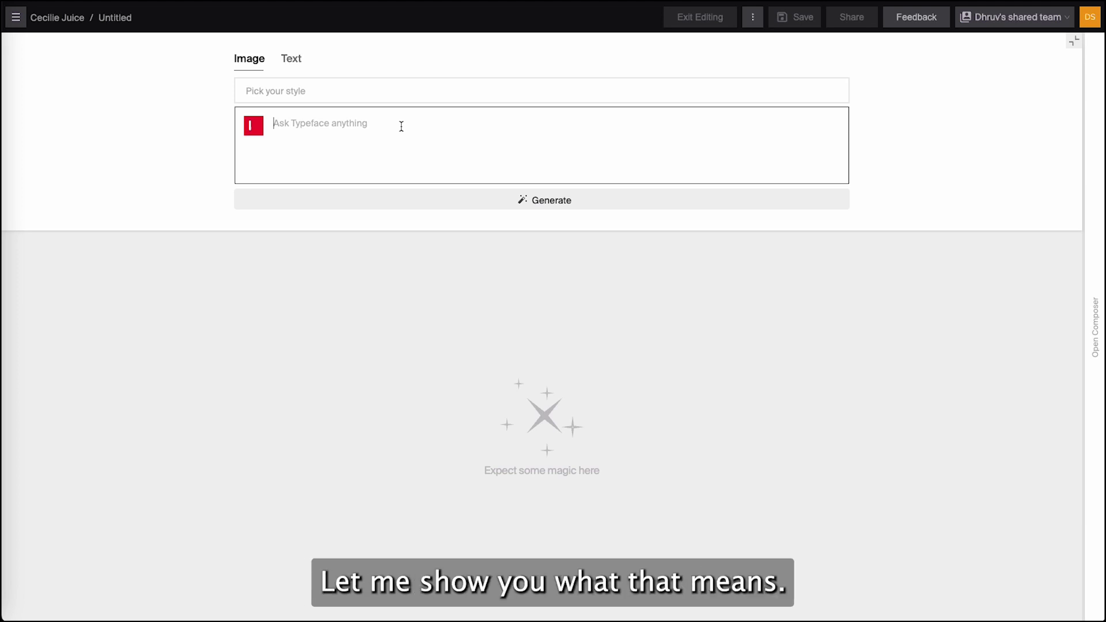
Step: Paste the prompt about a Coke can on a rock by a serene lake into the image prompt box
text(Coke can on a rock, with a serene lake in the background)
Step: Generate four images of the Coke can on a lakeside rock and scroll through the outputs
click(565, 208)
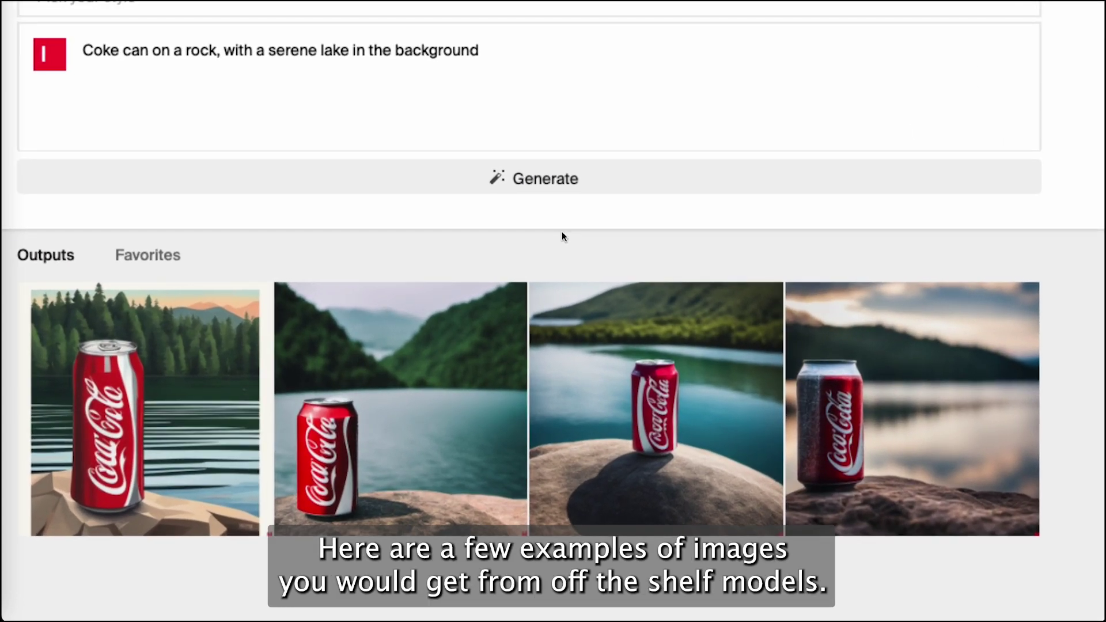
scroll(562, 232, down, 1)
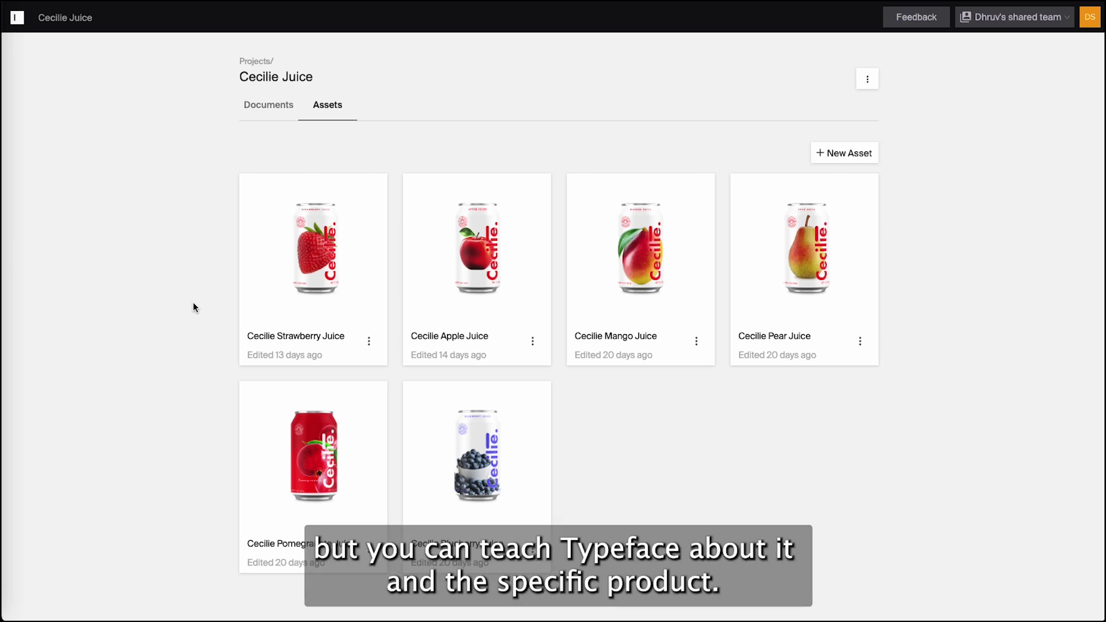
Step: View the Cecilie Apple Juice asset in X-ray mode, then select 'Coke can' in the prompt
click(468, 312)
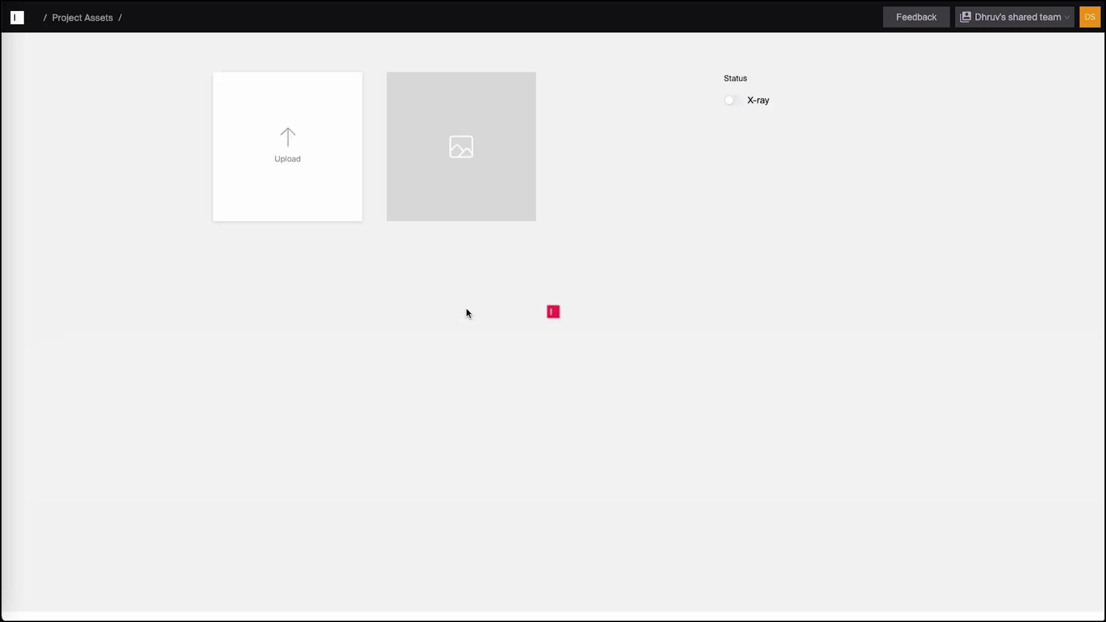
click(731, 100)
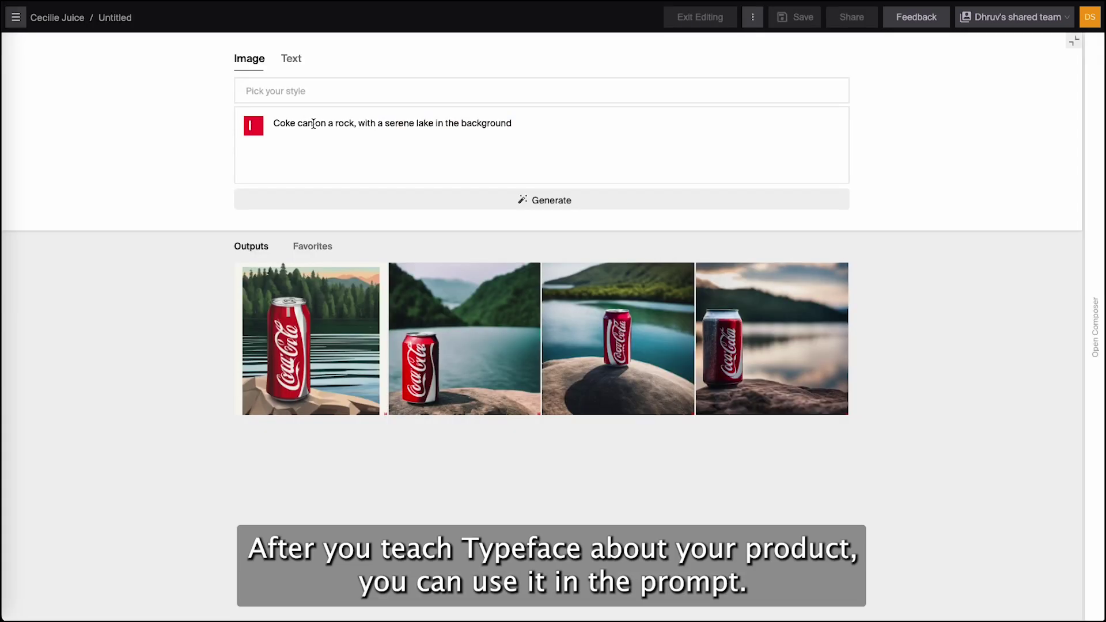
drag(312, 122, 258, 128)
Step: Replace 'Coke can' with 'Photo of' plus the Cecilie Apple Juice asset and generate images
text(Photo of / on a rock, with a serene lake in the background)
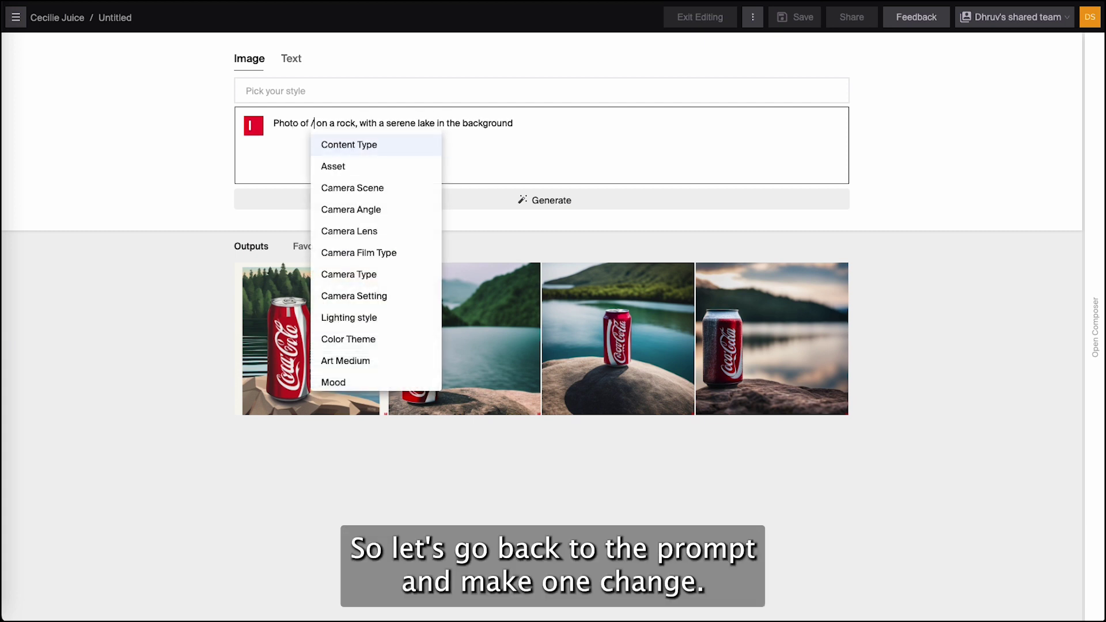
key(Down)
key(Return)
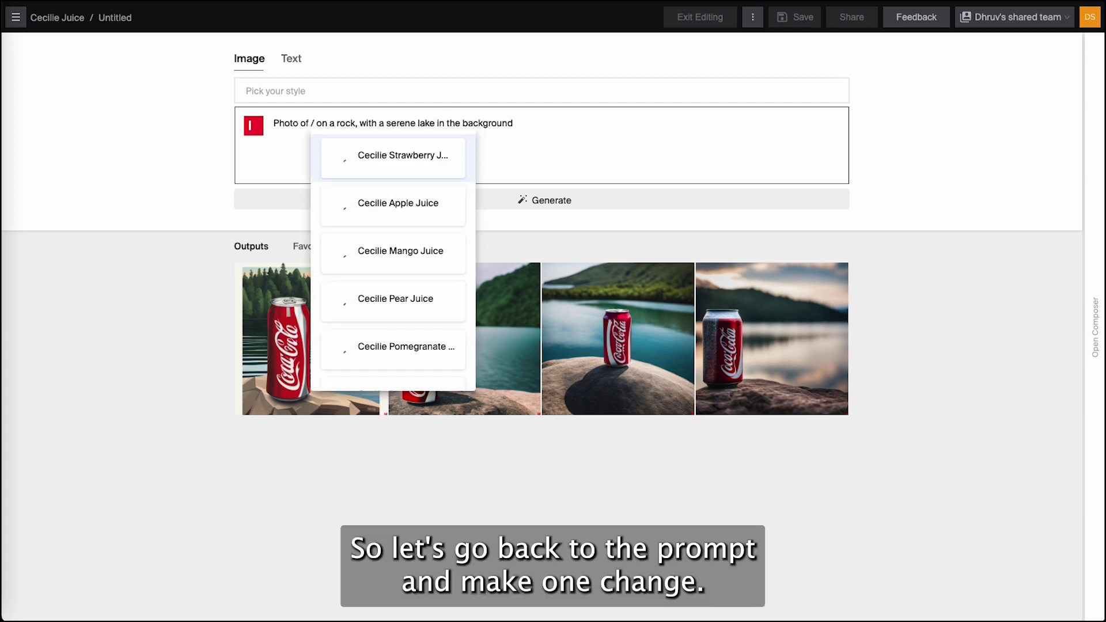
key(Down)
key(Return)
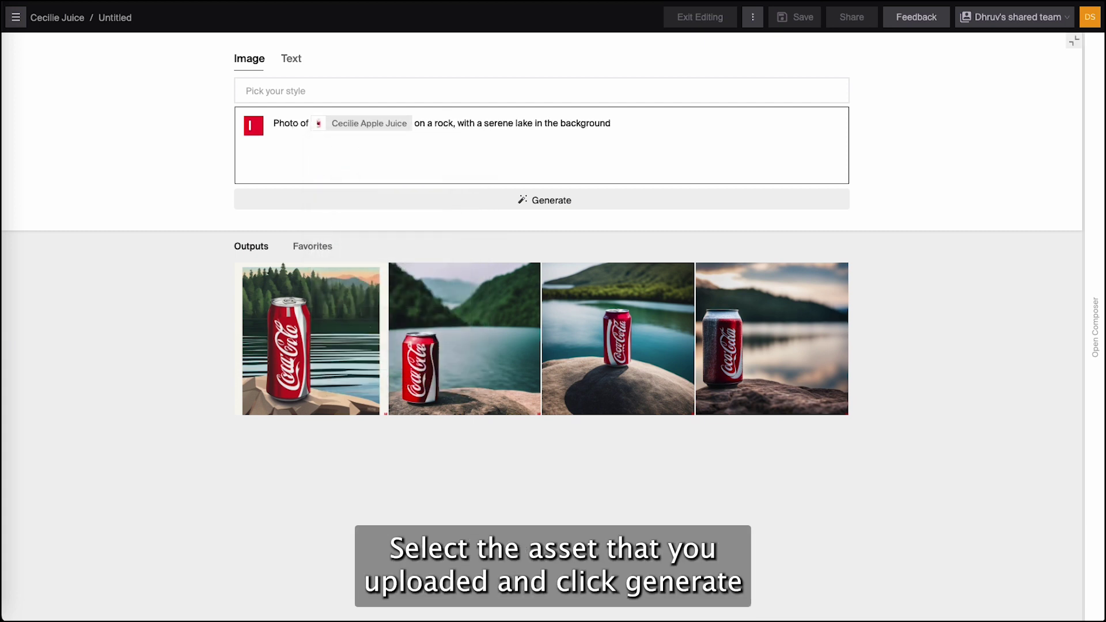
click(573, 202)
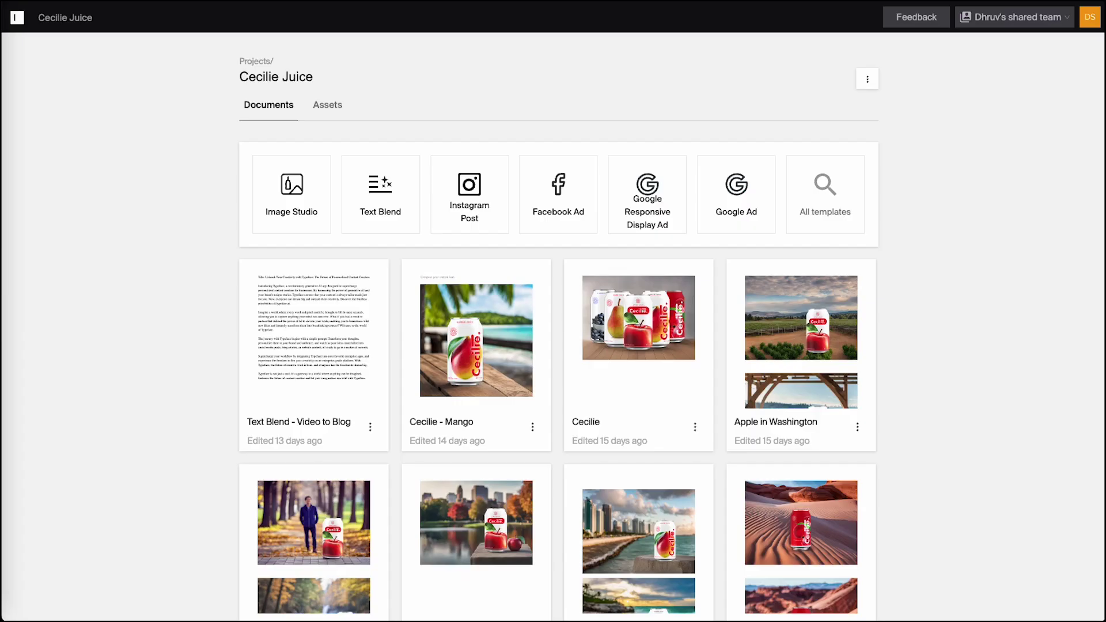
Step: In Image Studio, place the Cecilie Apple Juice can on the canvas, shrunk and moved down-right
click(276, 176)
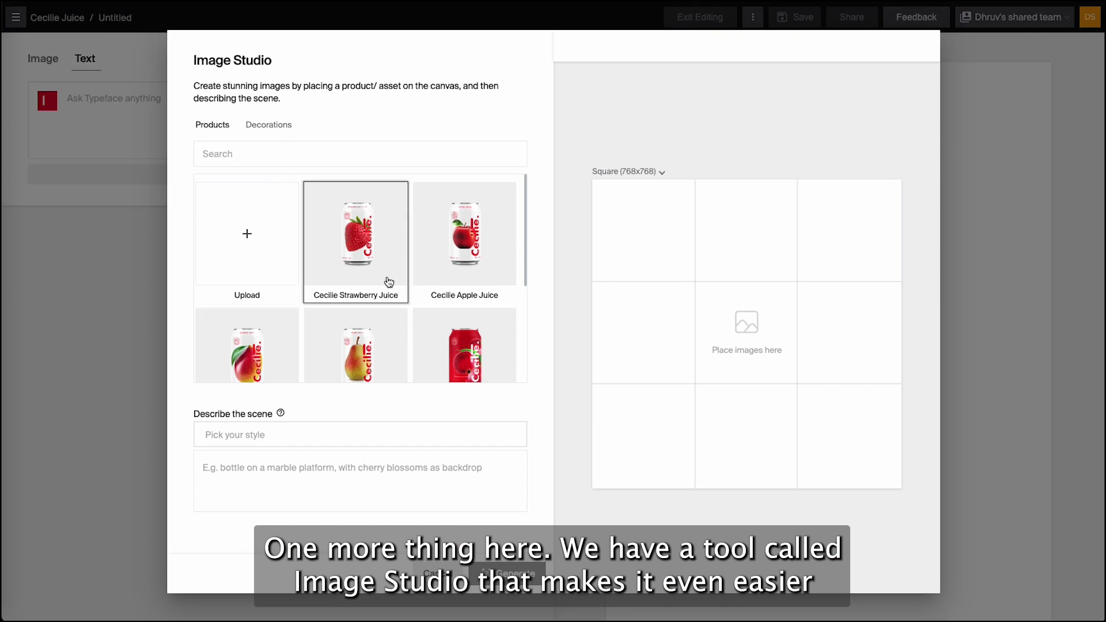
click(472, 256)
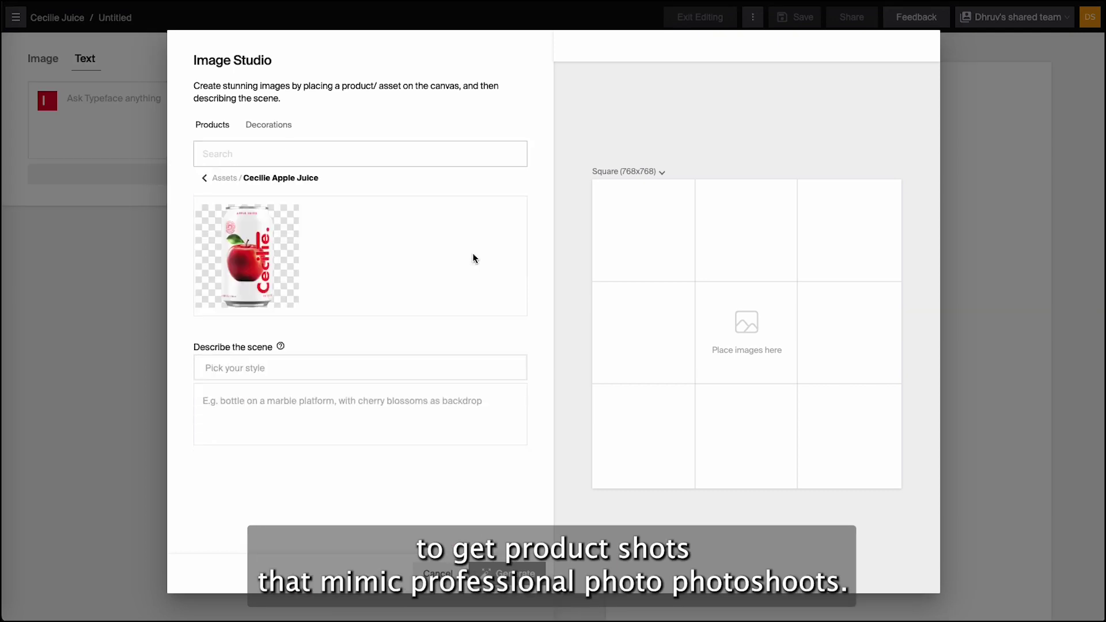
click(275, 255)
drag(802, 236, 755, 313)
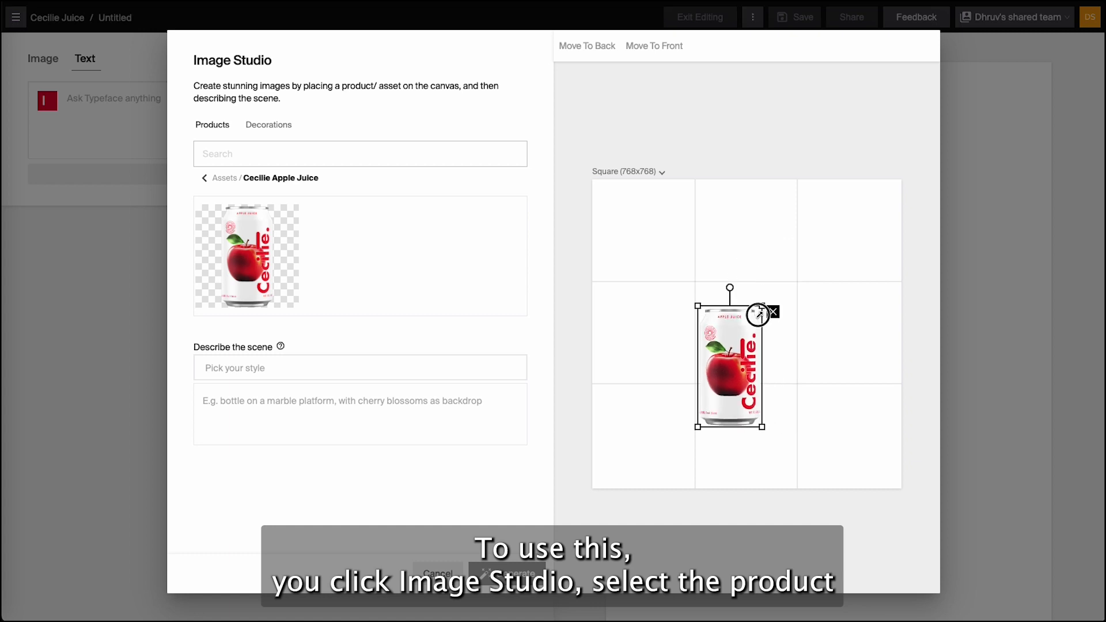
drag(728, 387, 779, 403)
Step: Set the can on an enlarged platform decoration and add a small apple beside it
click(269, 126)
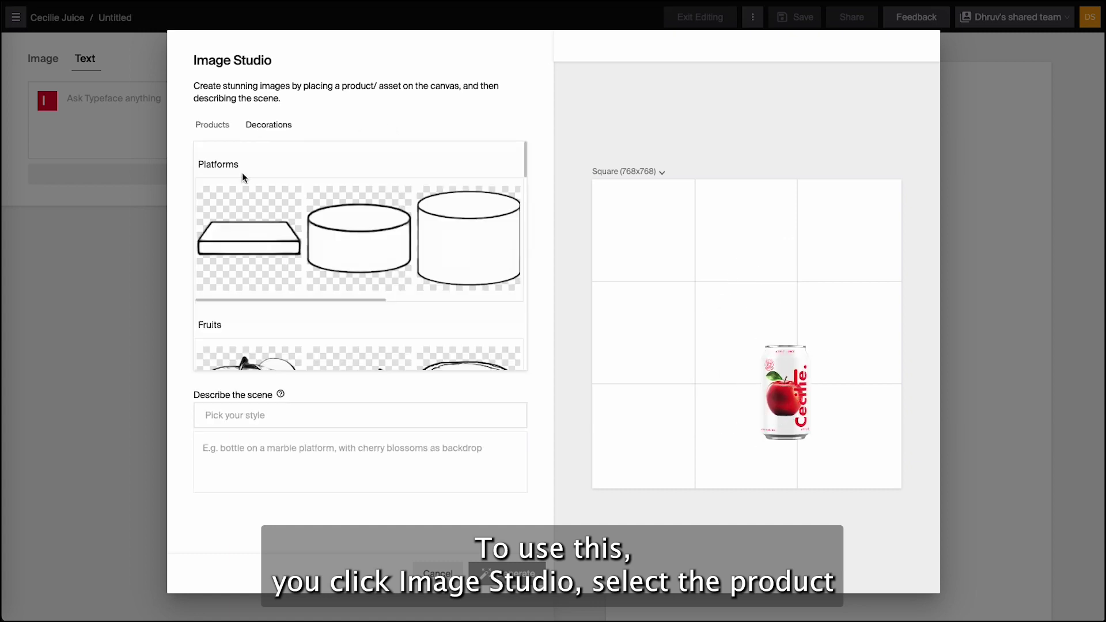
click(238, 257)
drag(688, 305, 720, 427)
drag(829, 455, 847, 468)
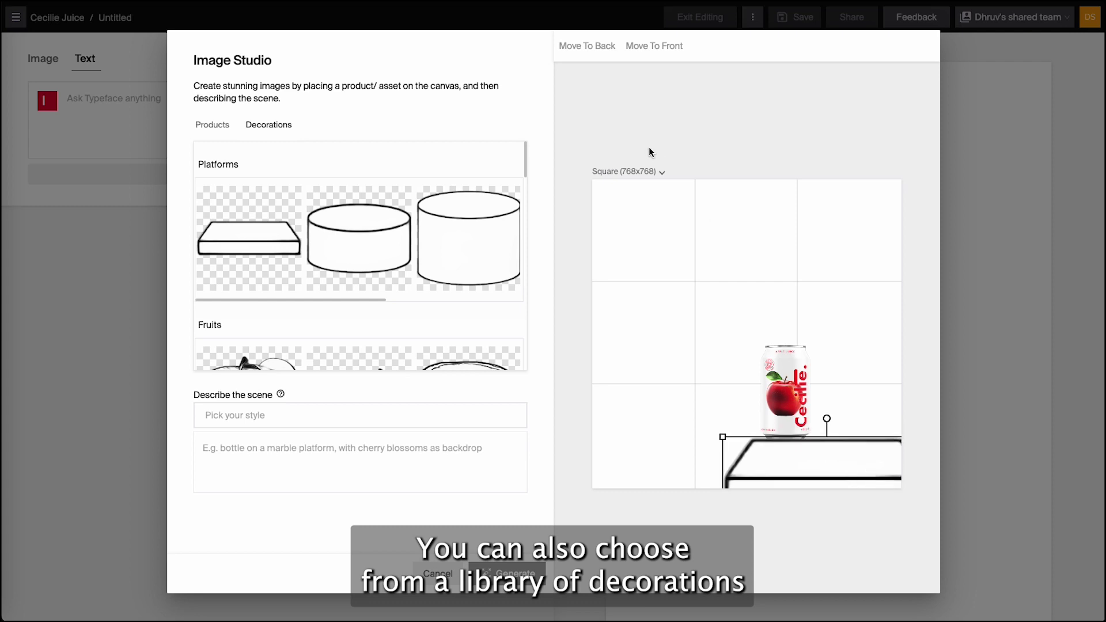
click(587, 46)
drag(786, 403, 801, 432)
scroll(247, 259, down, 2)
click(229, 305)
drag(746, 334, 854, 444)
Step: Apply the Cinematic style, paste in the scene description, and generate the product scene
scroll(288, 275, down, 10)
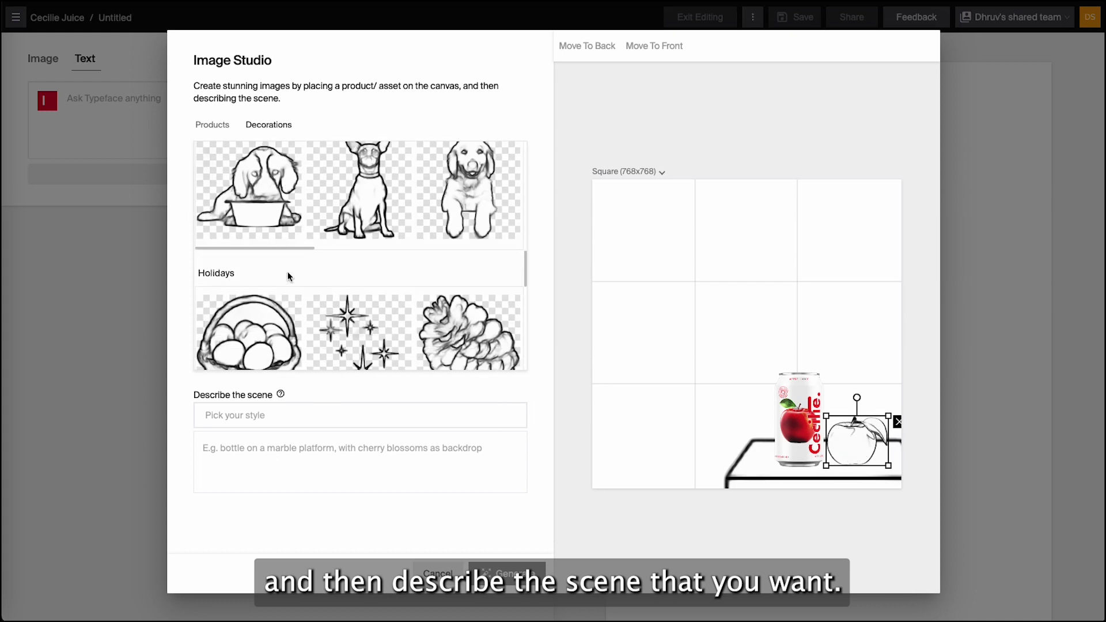
scroll(288, 272, down, 3)
click(266, 414)
click(333, 227)
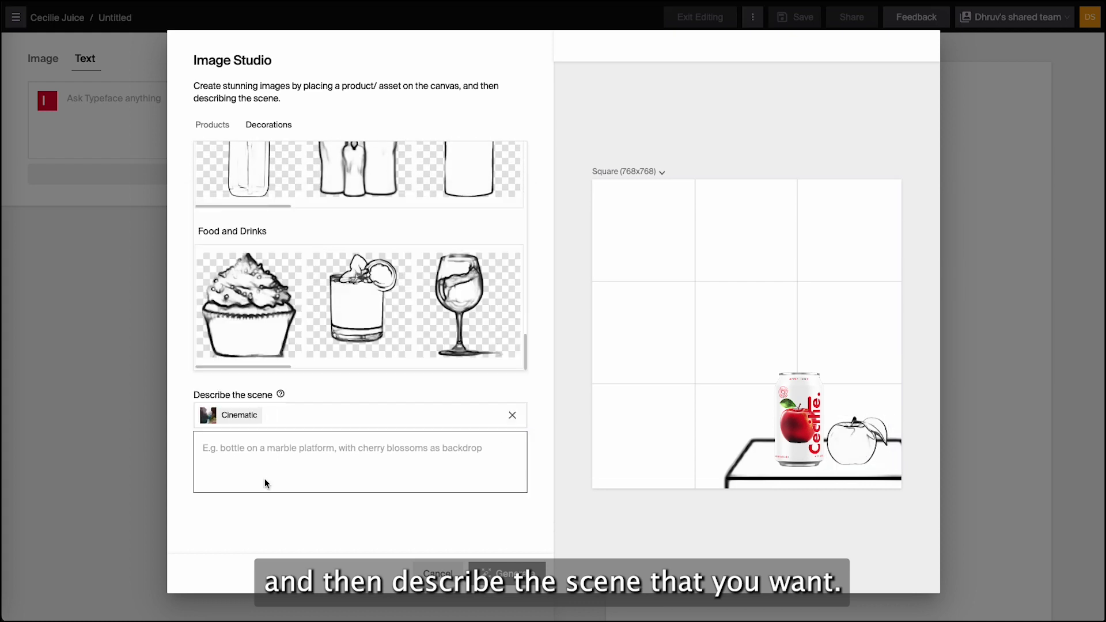
click(270, 452)
text(Can standing on a concrete platform, next to a red apple, a serene Lake, Boston Public Garden in the background, autumn scene)
click(512, 578)
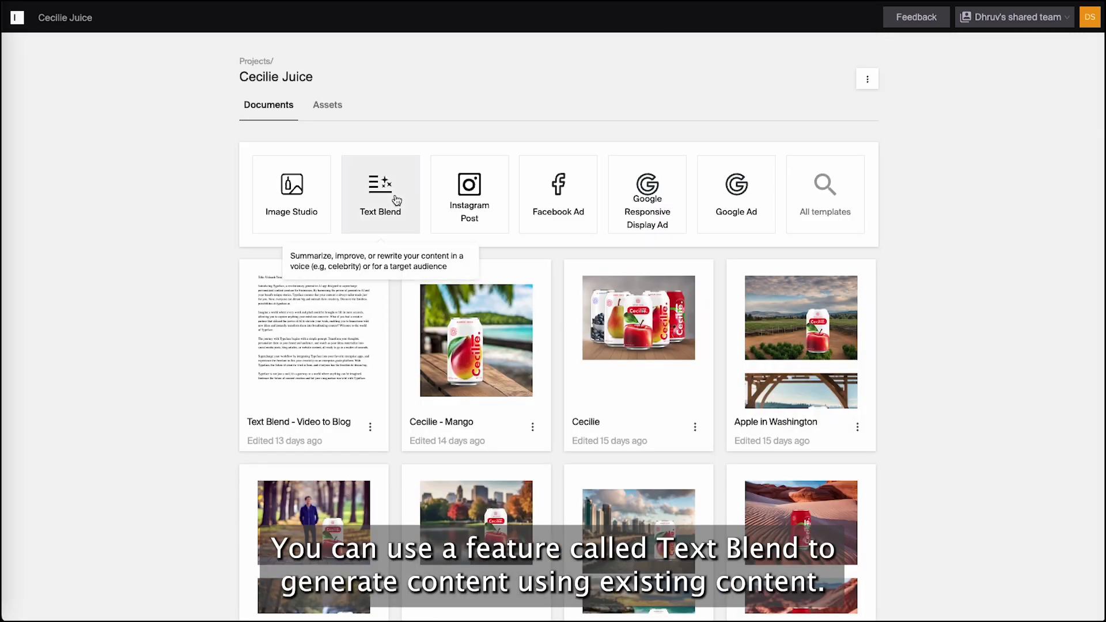
Step: Start a Text Blend document and play the Typeface intro video, seeking to about 0:14
click(395, 199)
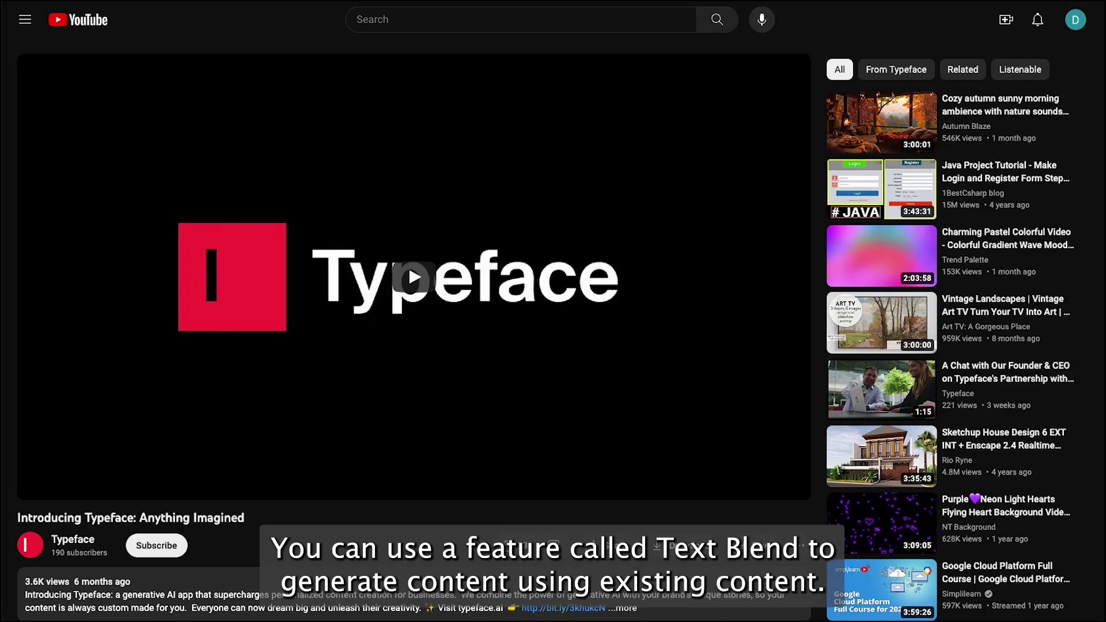
click(414, 277)
click(164, 467)
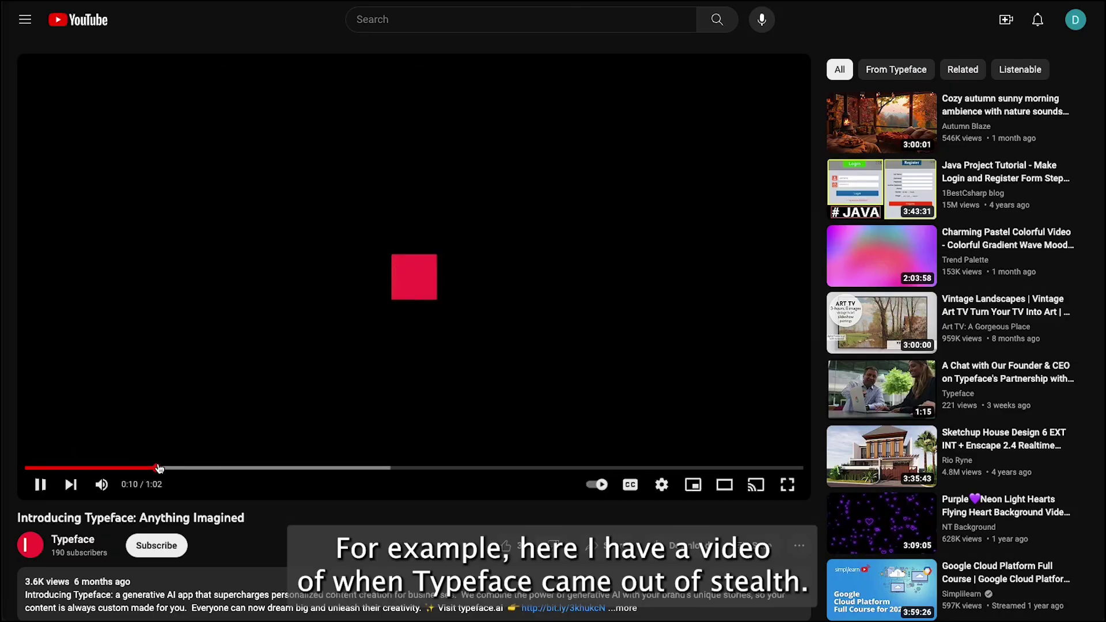
click(208, 468)
click(438, 254)
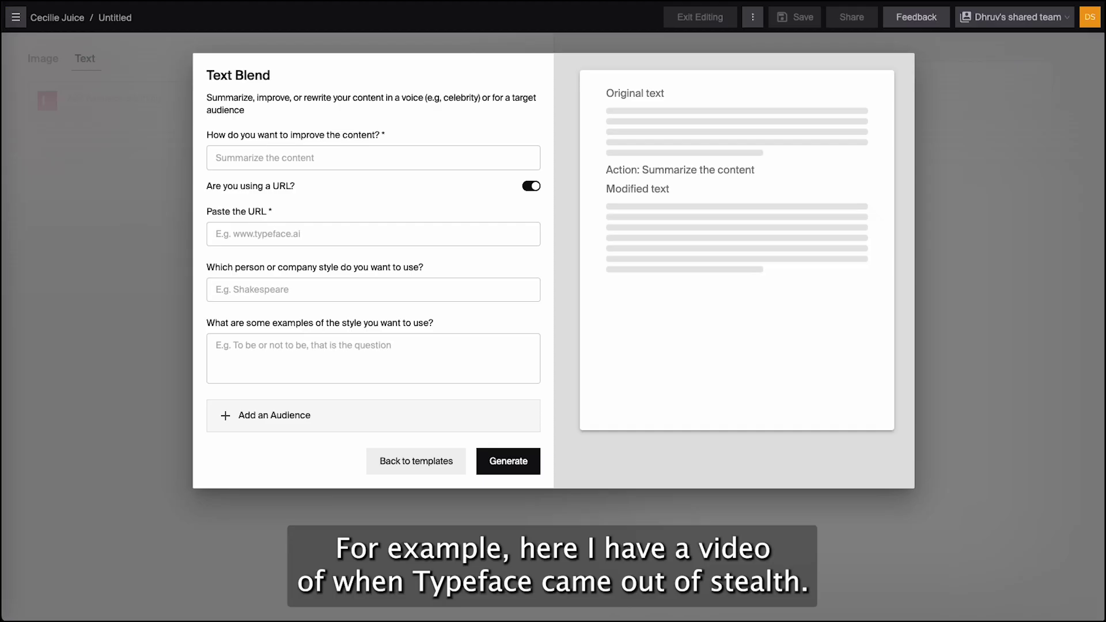
click(299, 164)
Step: Set the instruction to rewrite the content as a blog post and paste the YouTube URL
click(304, 208)
text(as a blog post)
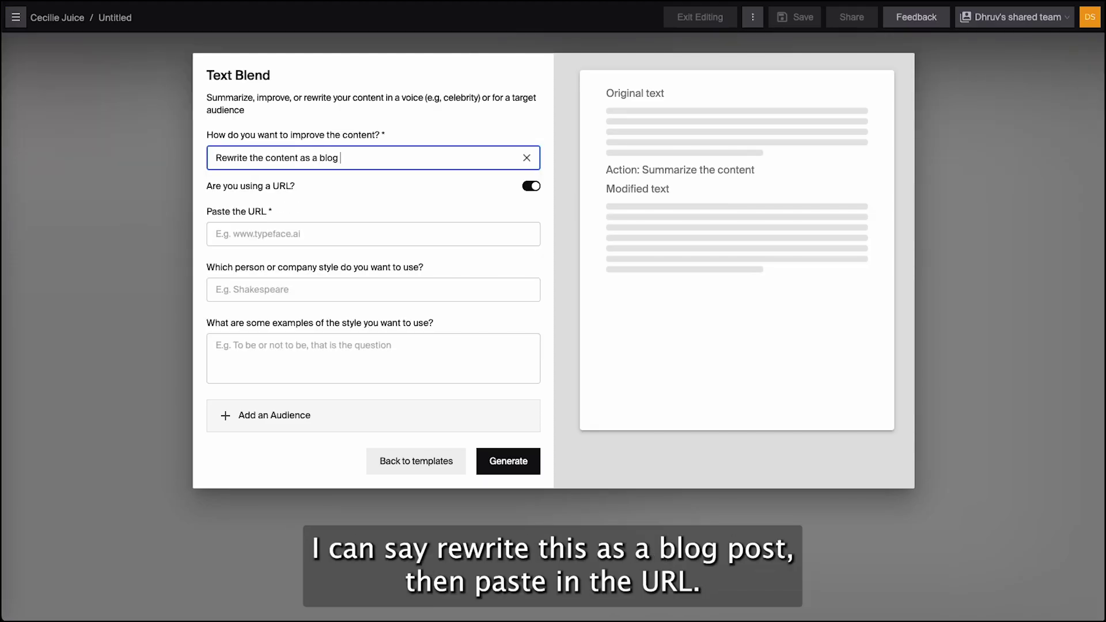
click(297, 234)
text(https://www.youtube.com/watch?v=eB114trabo8)
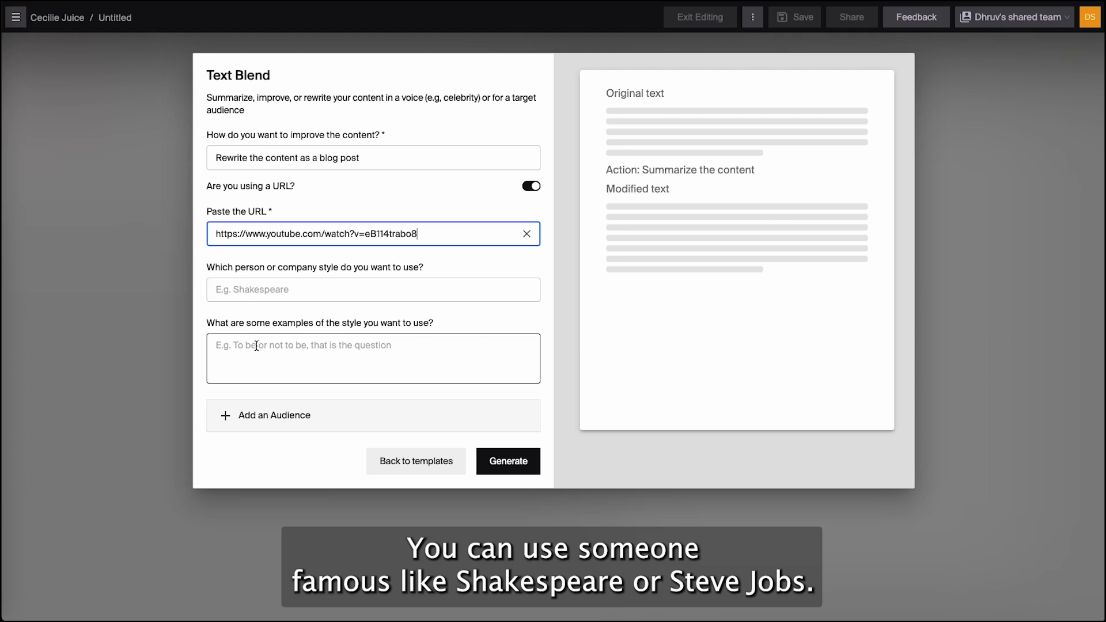
Step: Add audience details with tone set to Persuasive and language set to English
click(268, 414)
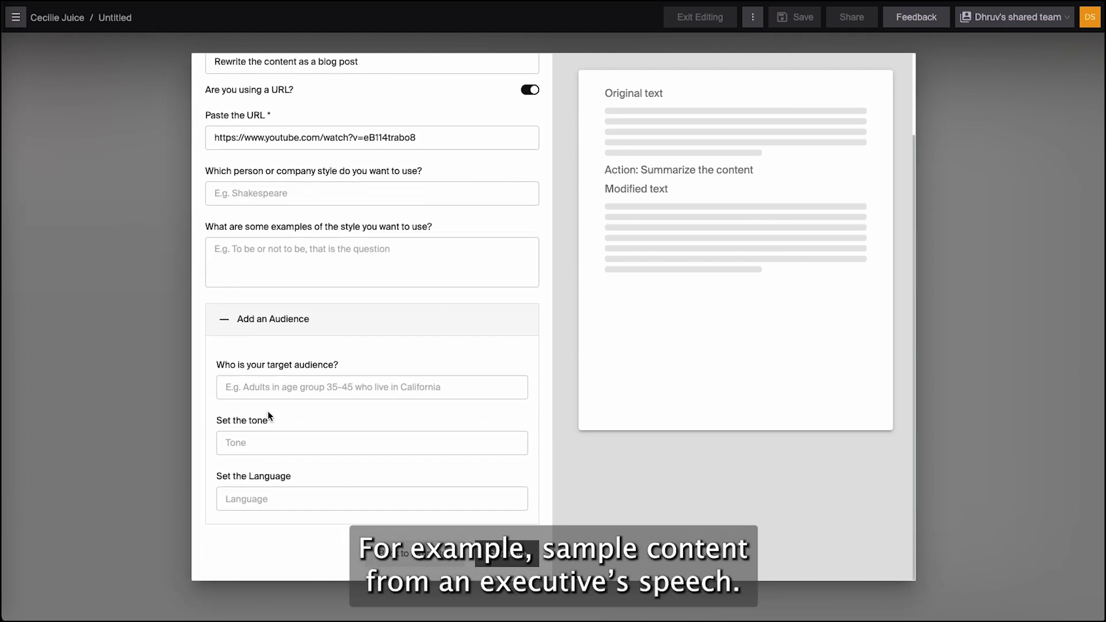
click(319, 441)
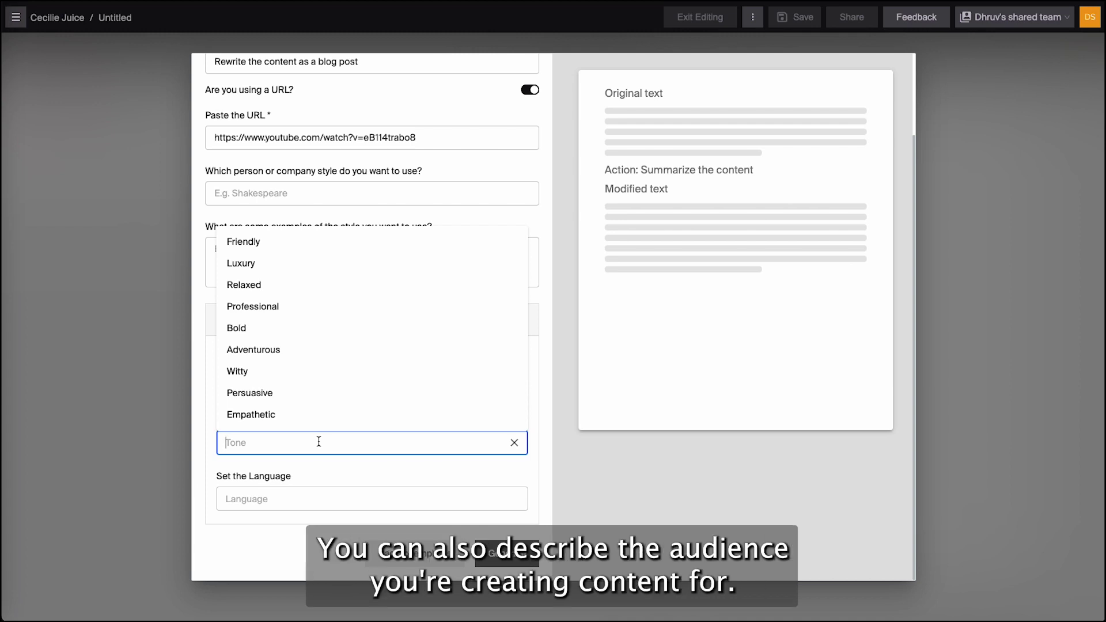
click(321, 393)
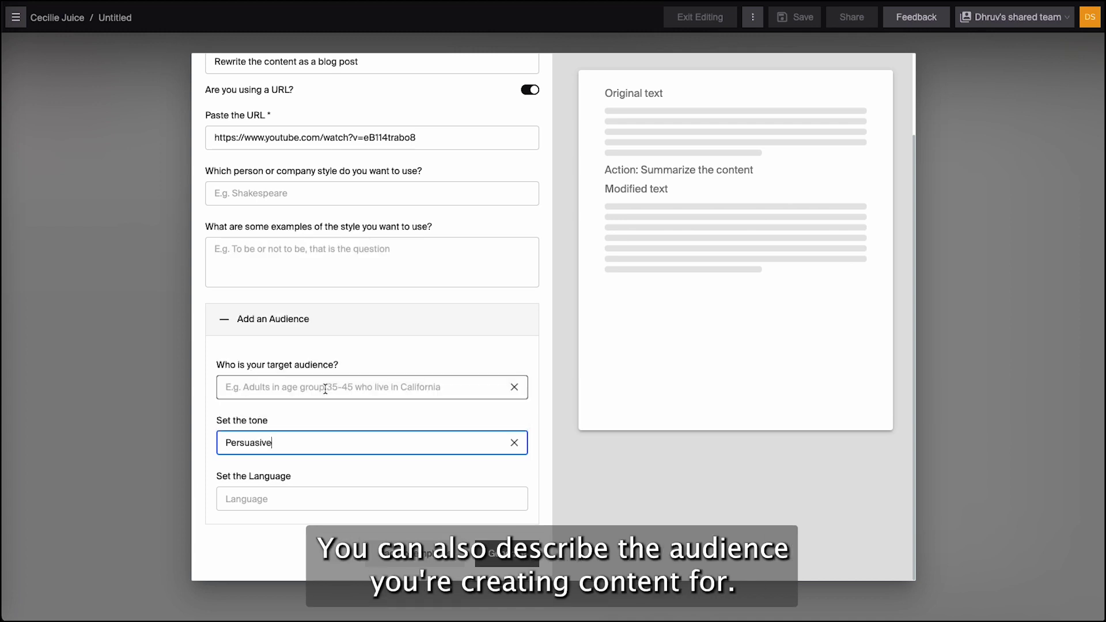
click(490, 507)
click(447, 339)
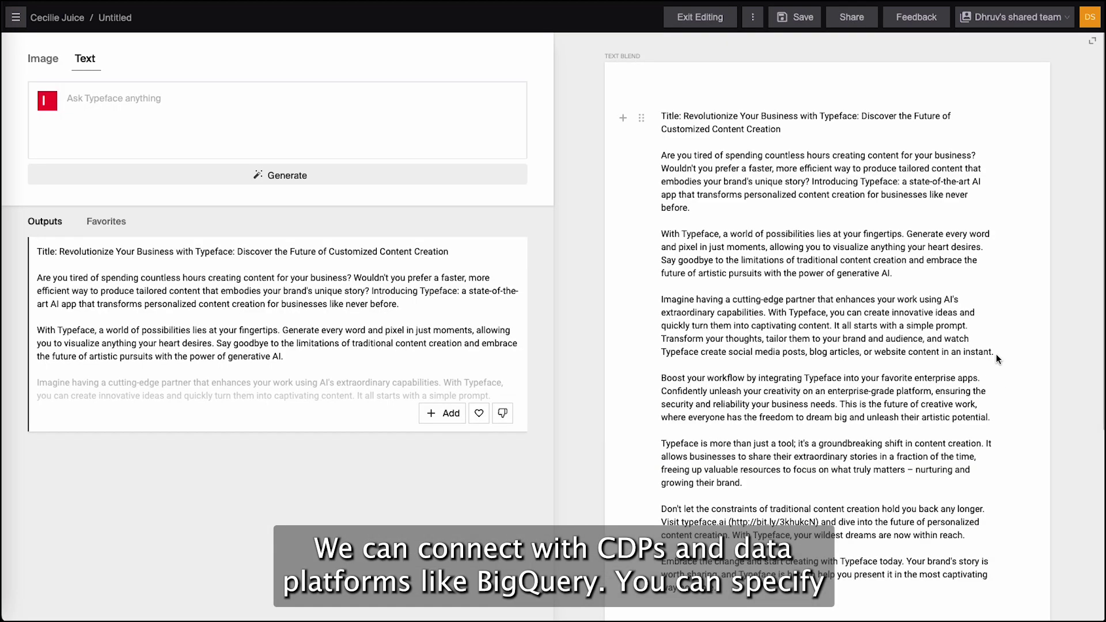
Step: Rewrite the blog's fourth paragraph in a Friendly tone and replace the selection with it
drag(993, 354, 655, 299)
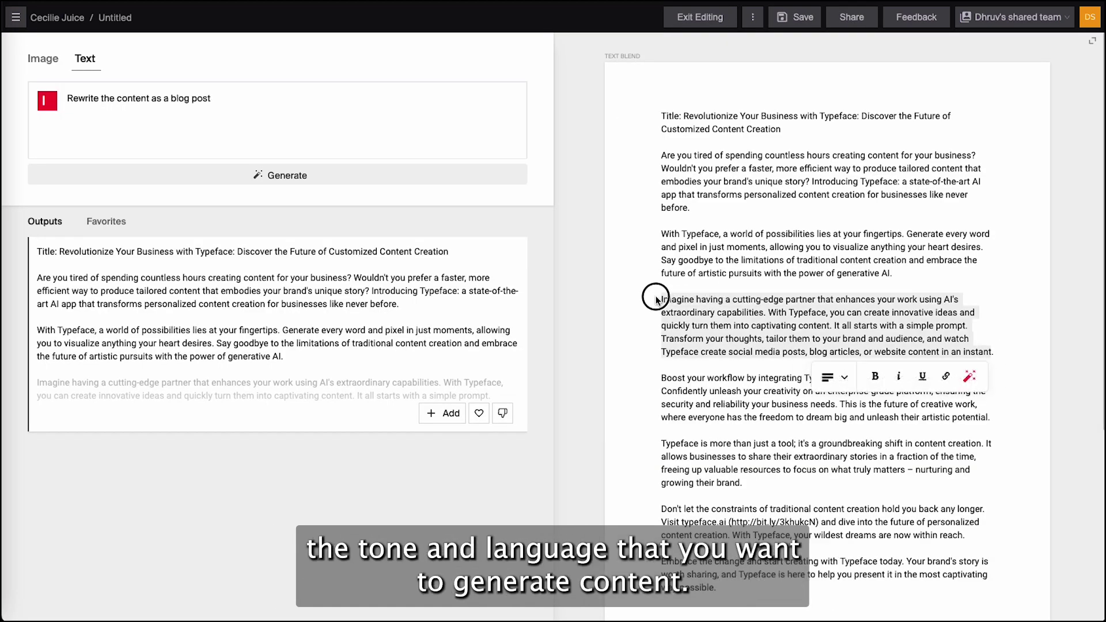
click(969, 377)
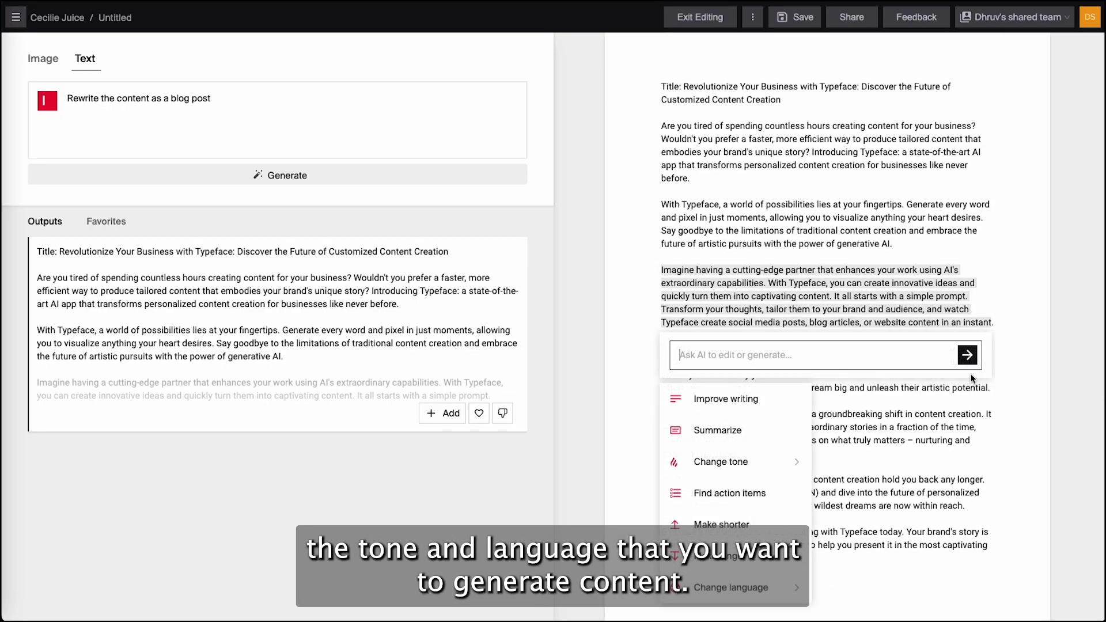
click(755, 468)
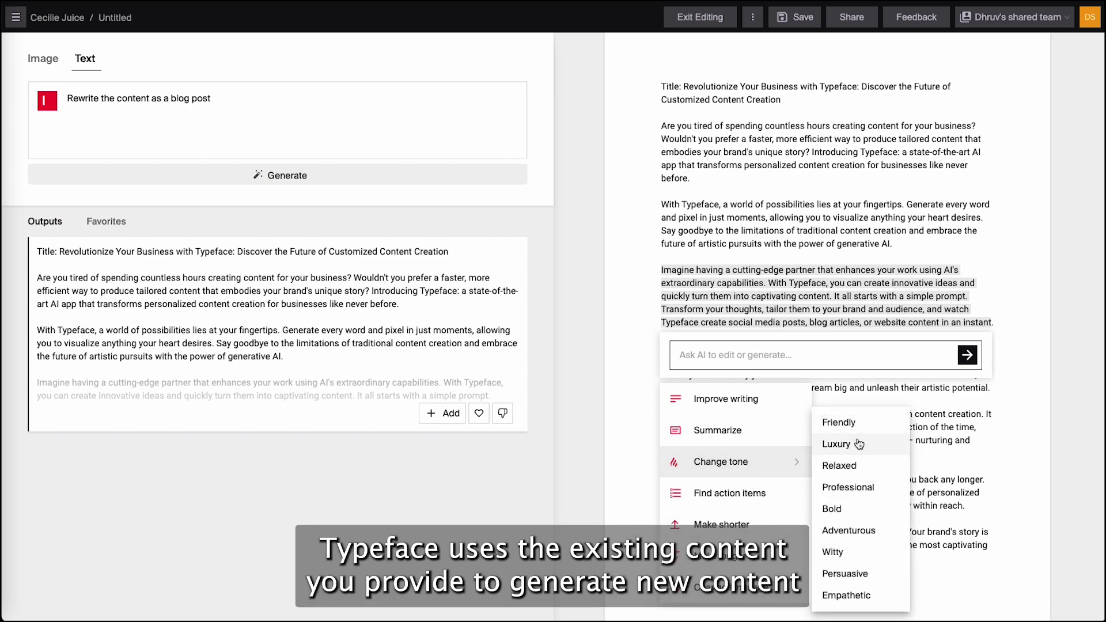
click(858, 422)
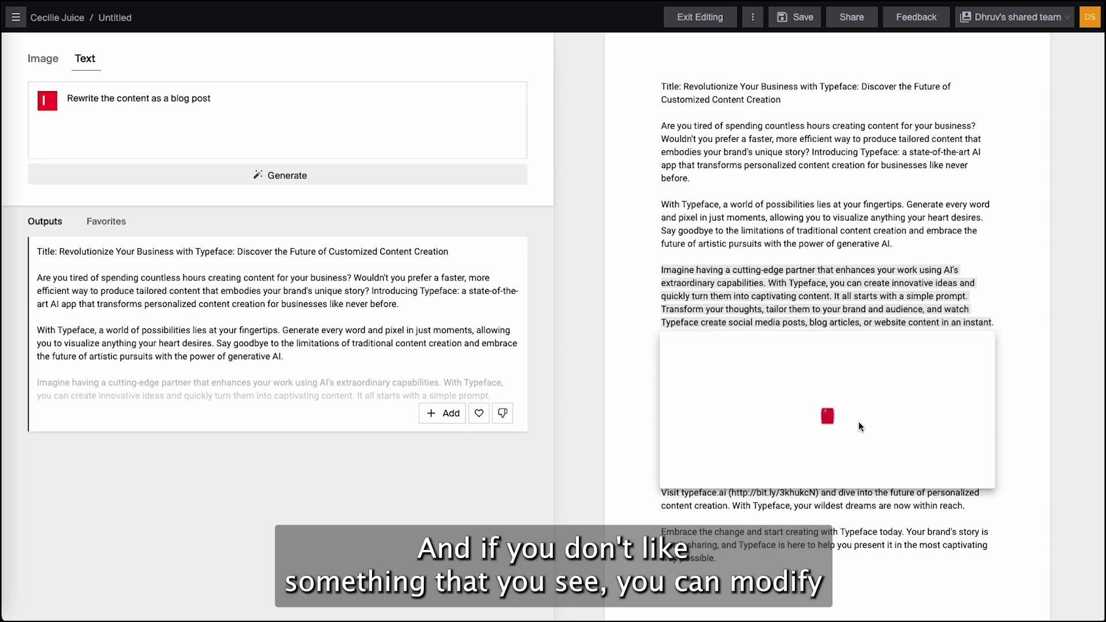
click(742, 477)
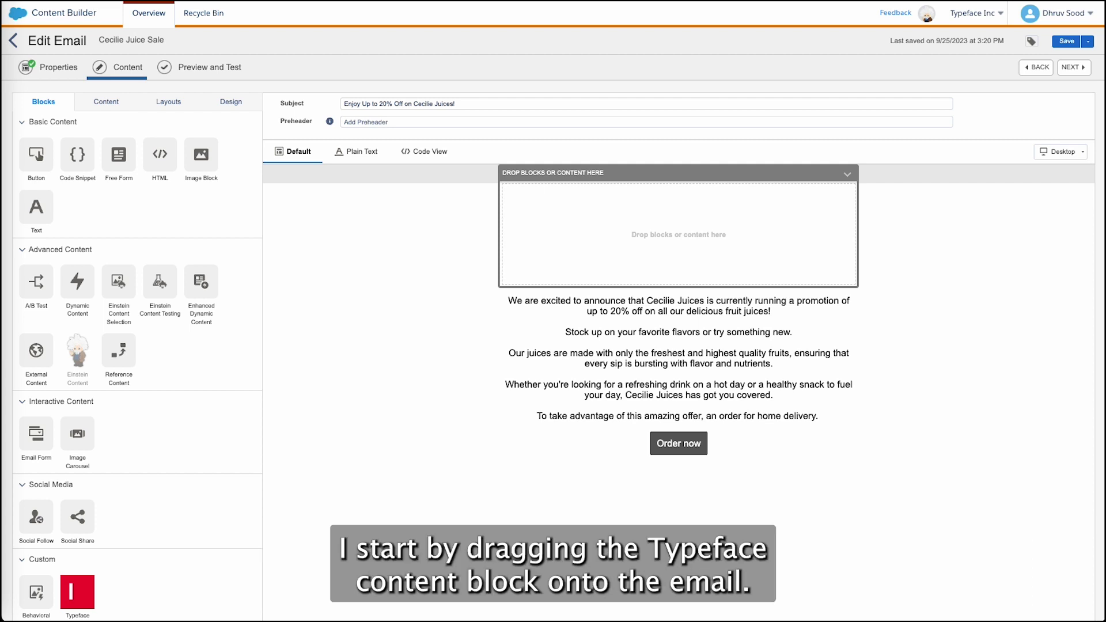
Step: Add a Typeface block to the email and choose the Cinematic image style
drag(77, 592, 560, 266)
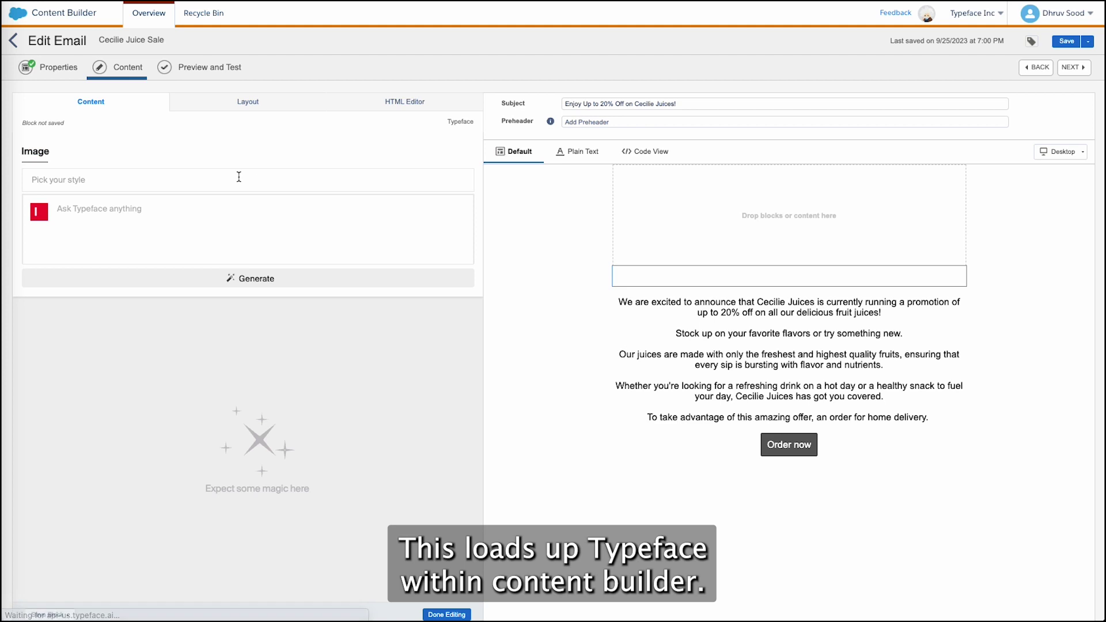
click(233, 178)
click(110, 225)
Step: Write a 'Photo of' prompt with the Cecile Apple Juice asset, generate, and open Prompt Assistant
text(Photo of /)
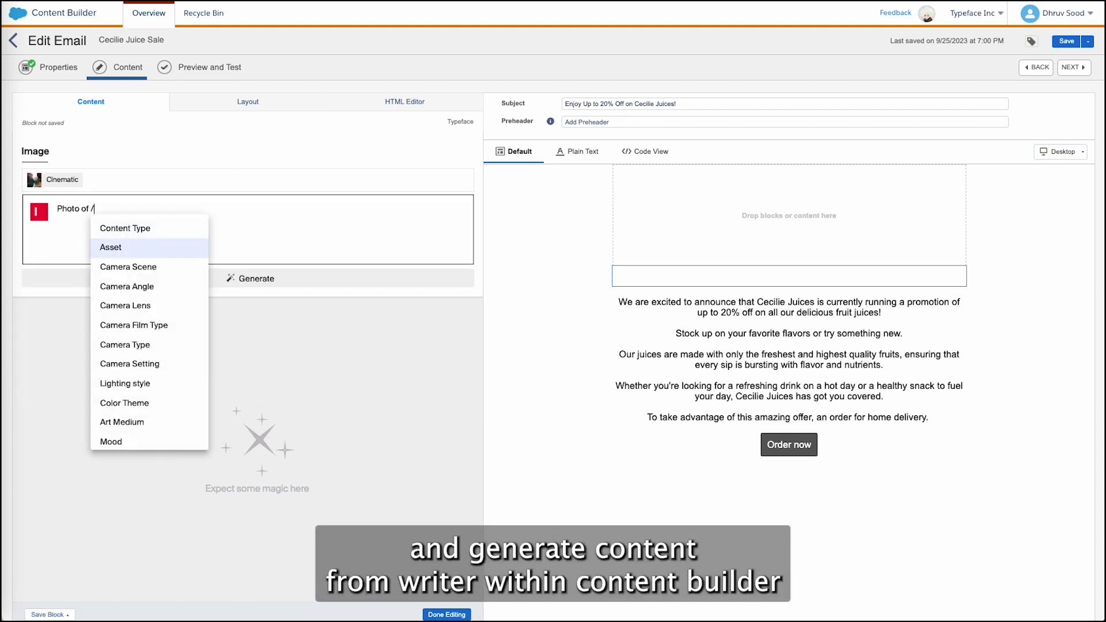
key(Return)
key(Down)
key(Return)
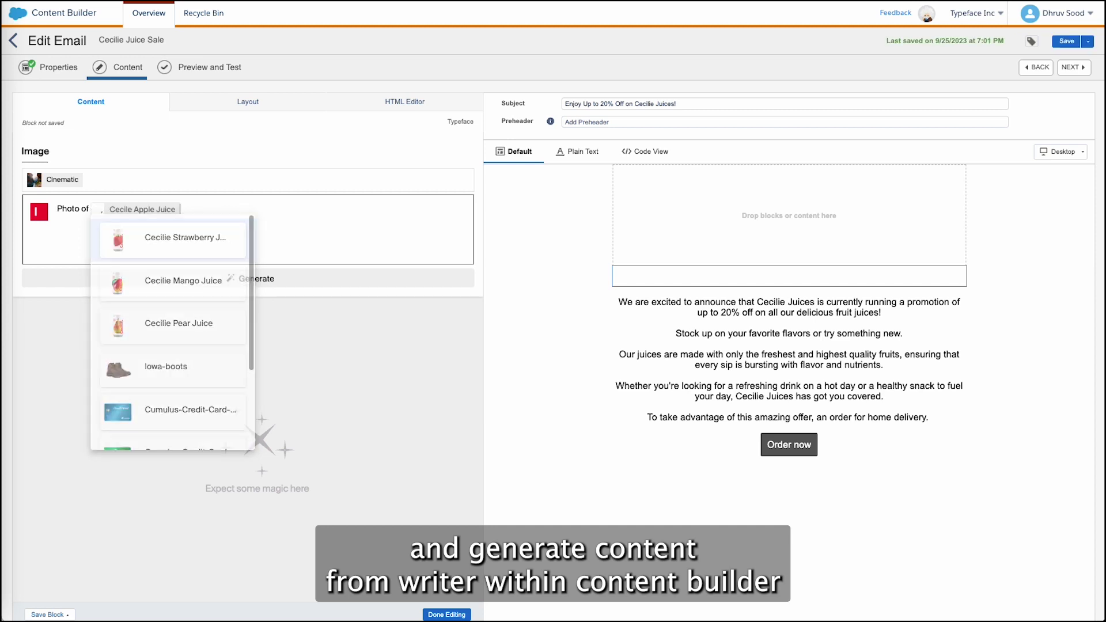
text(on a rock, with a serene lake in the background, autumn scene)
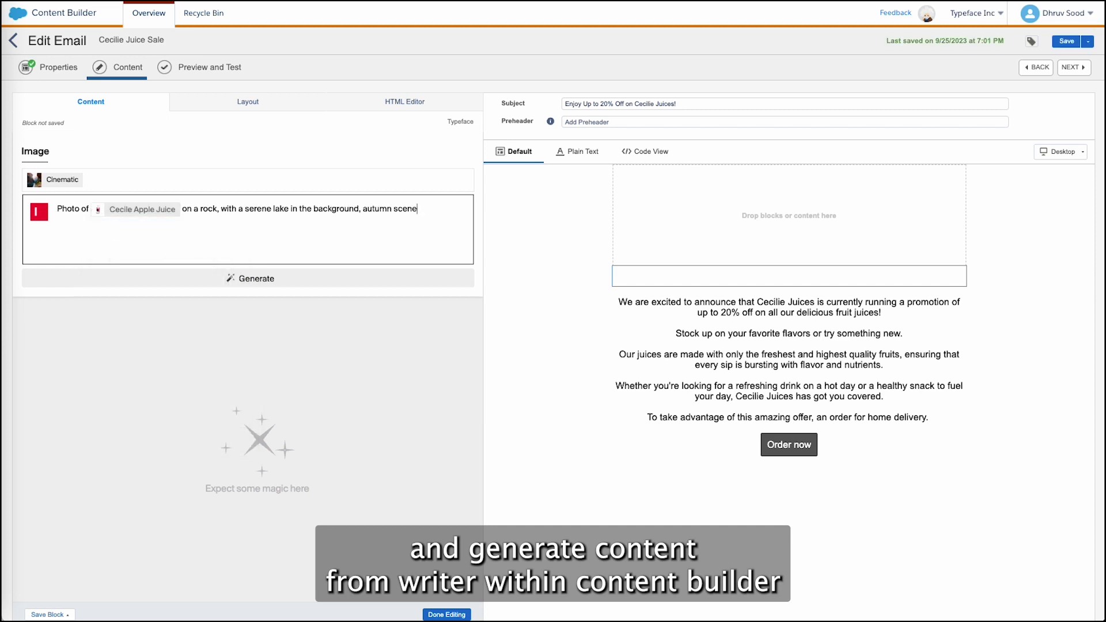
click(239, 281)
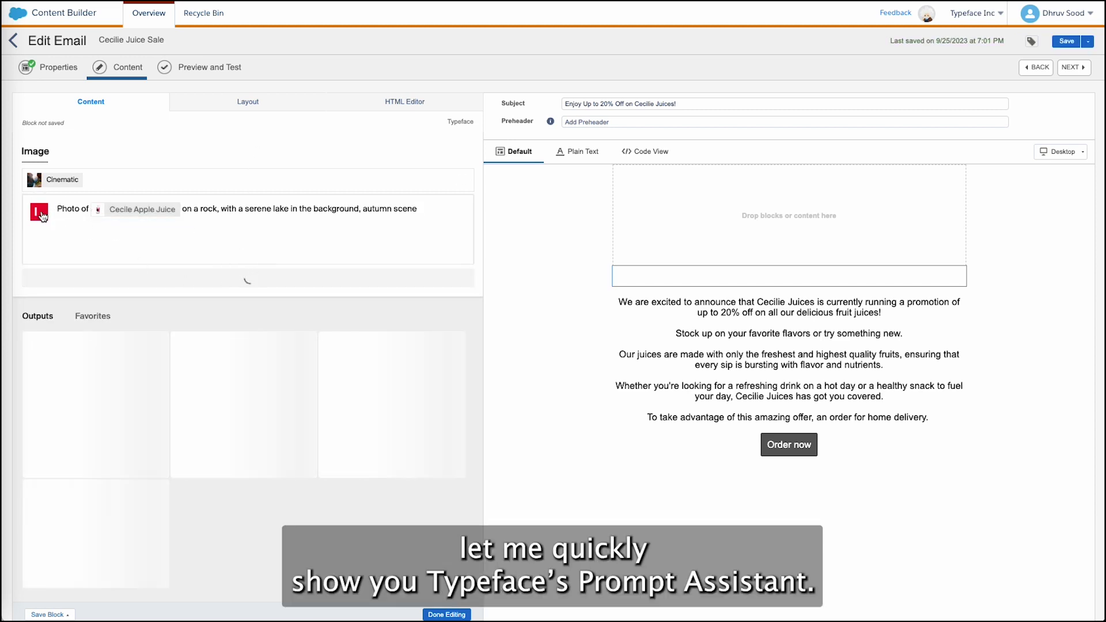
click(39, 211)
click(90, 242)
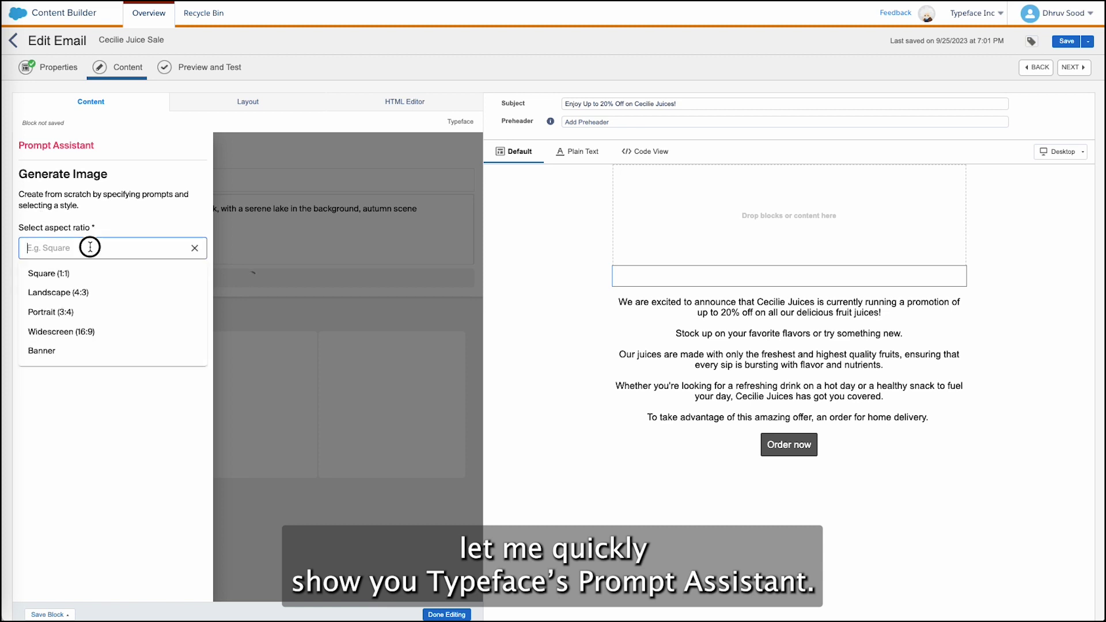
Step: Choose Landscape (4:3), 768 x 576, Photo, showcasing the Cecile Apple Juice product asset
click(98, 294)
click(97, 298)
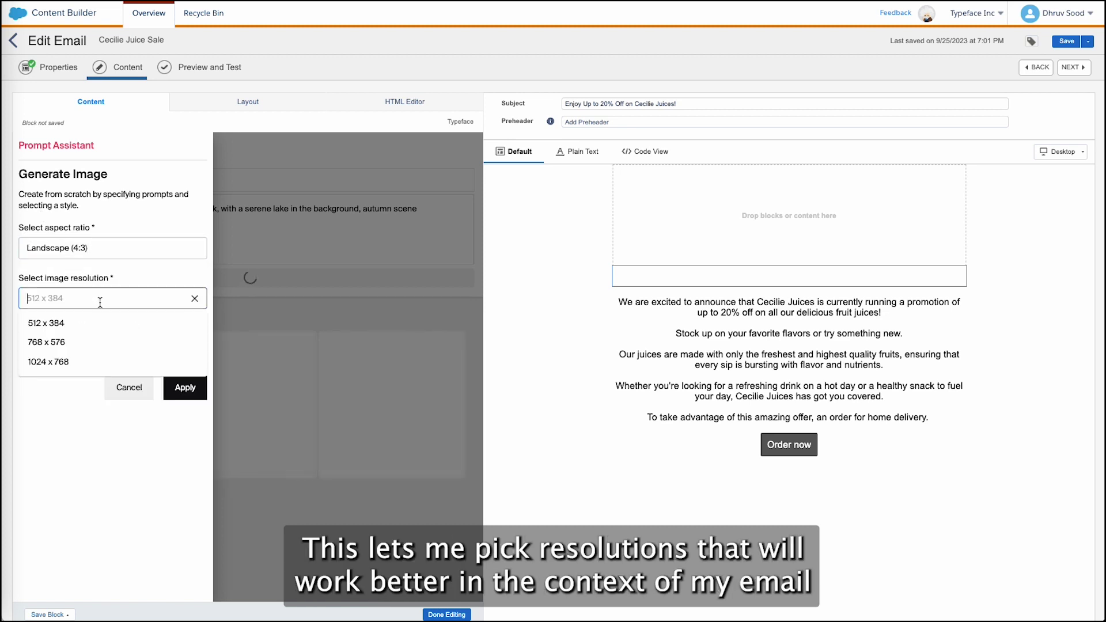
click(91, 339)
click(89, 341)
click(89, 372)
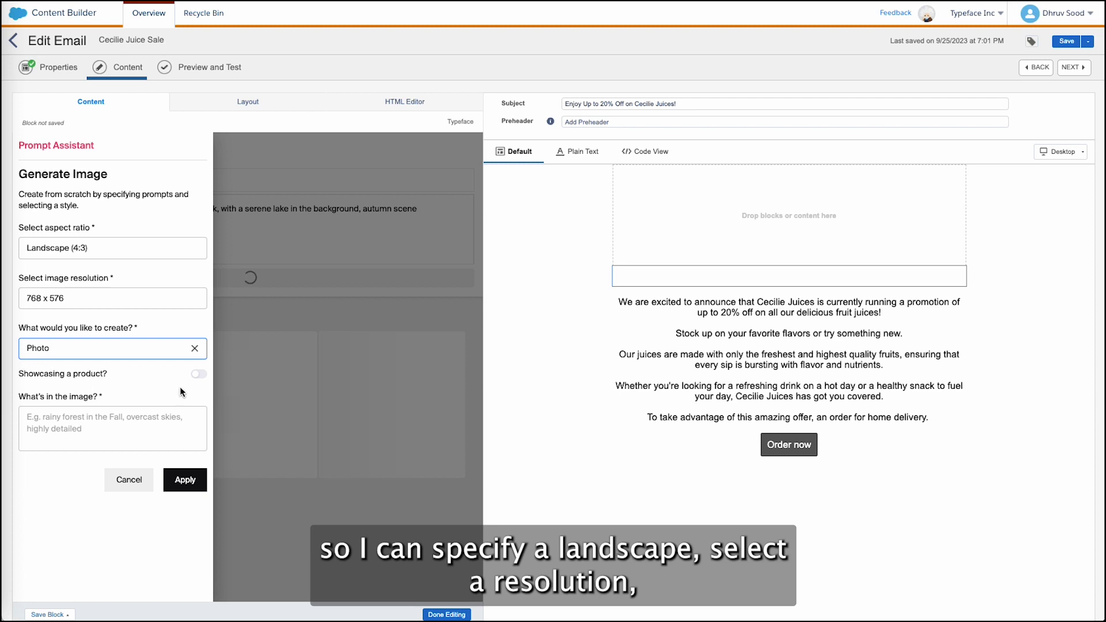
click(198, 374)
click(99, 415)
scroll(107, 345, down, 4)
click(98, 378)
Step: Start an image description, browse the scene, angle and lighting options, then cancel without applying
click(83, 471)
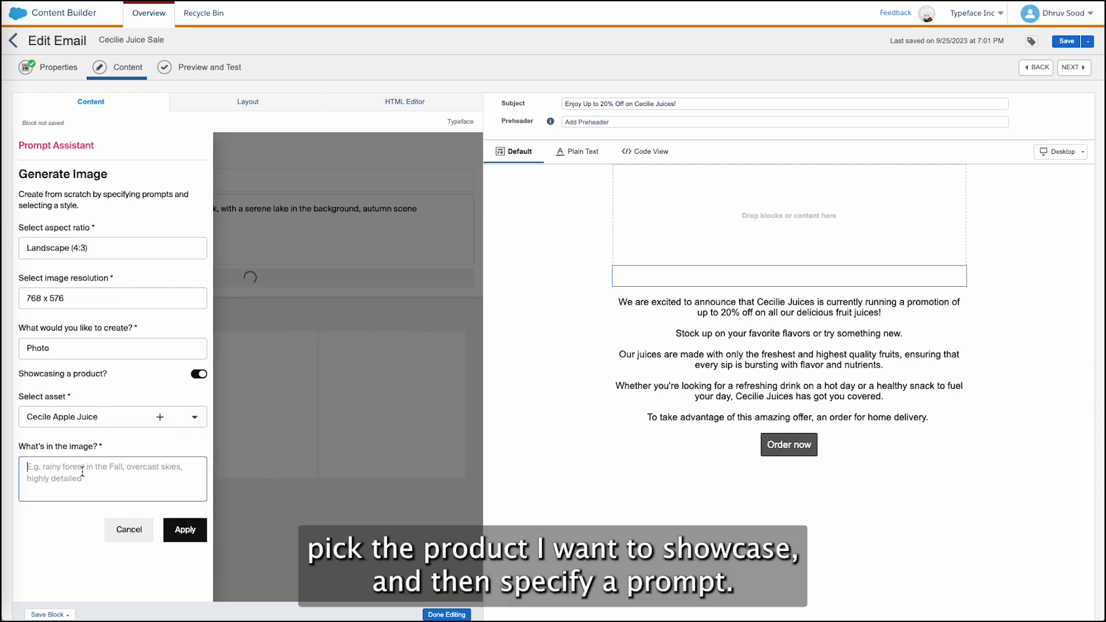
text(a)
scroll(57, 516, down, 4)
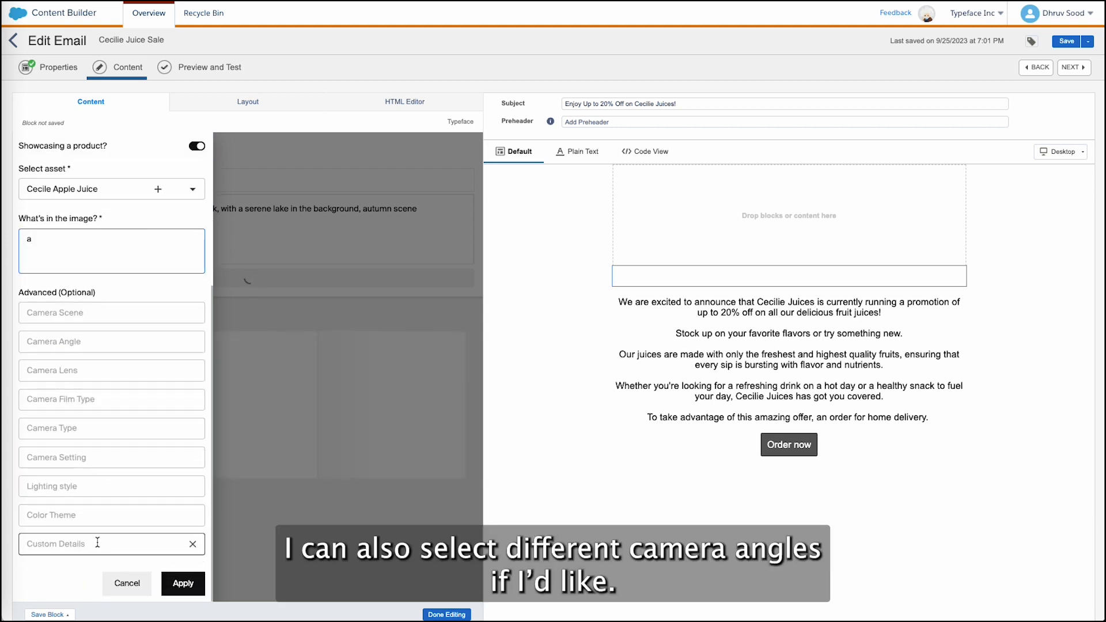
click(108, 312)
click(108, 312)
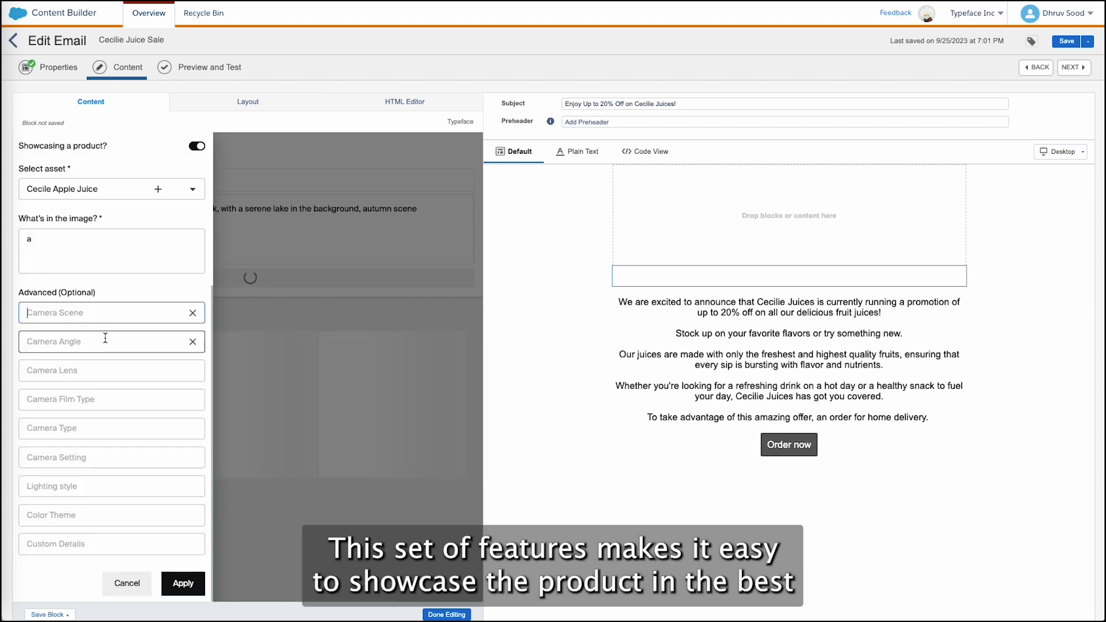
click(104, 485)
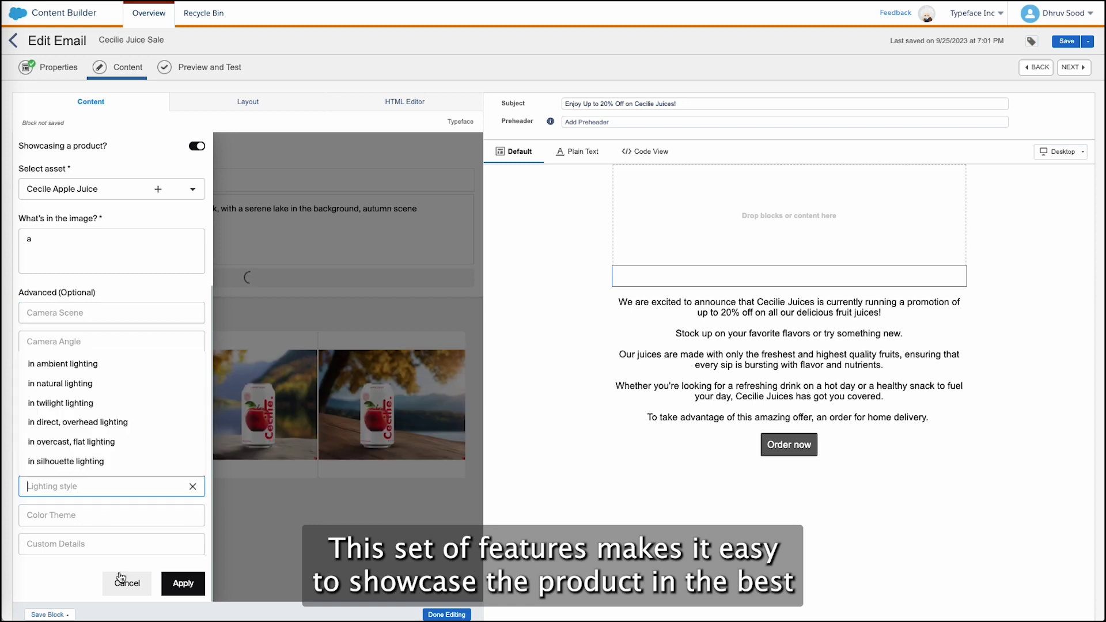
click(123, 582)
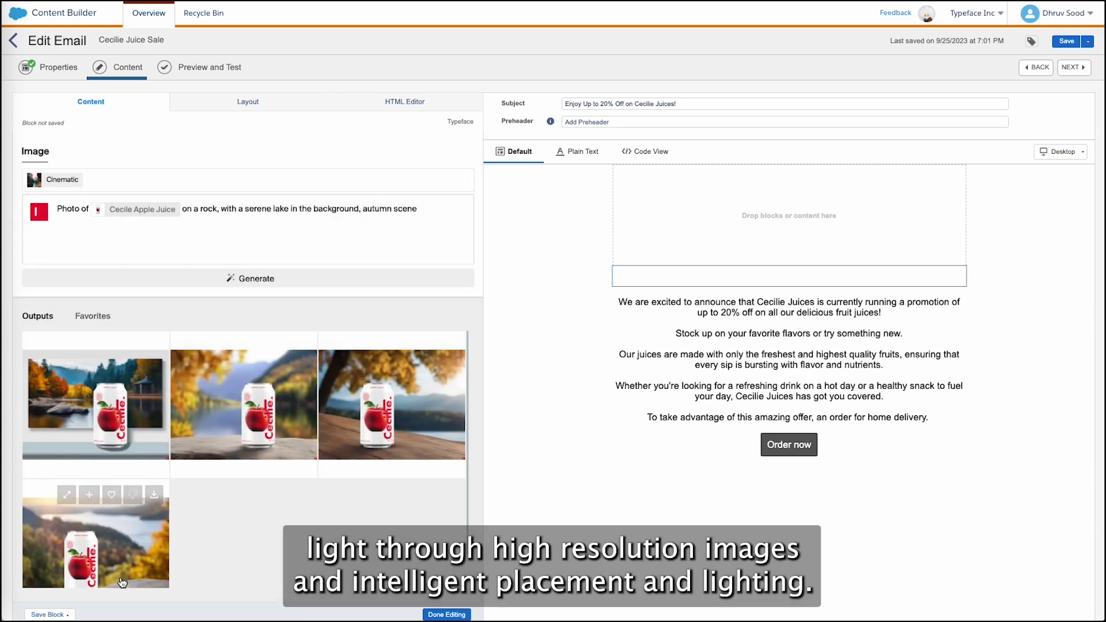